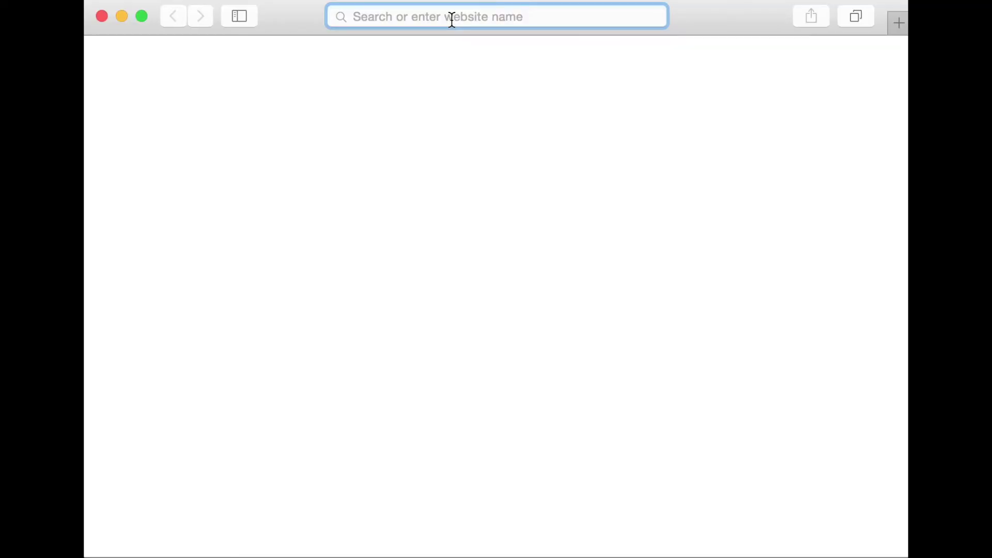
- Load tasks.hotosm.org and start logging in with an OpenStreetMap account
type("tasks.hotosm.org/")
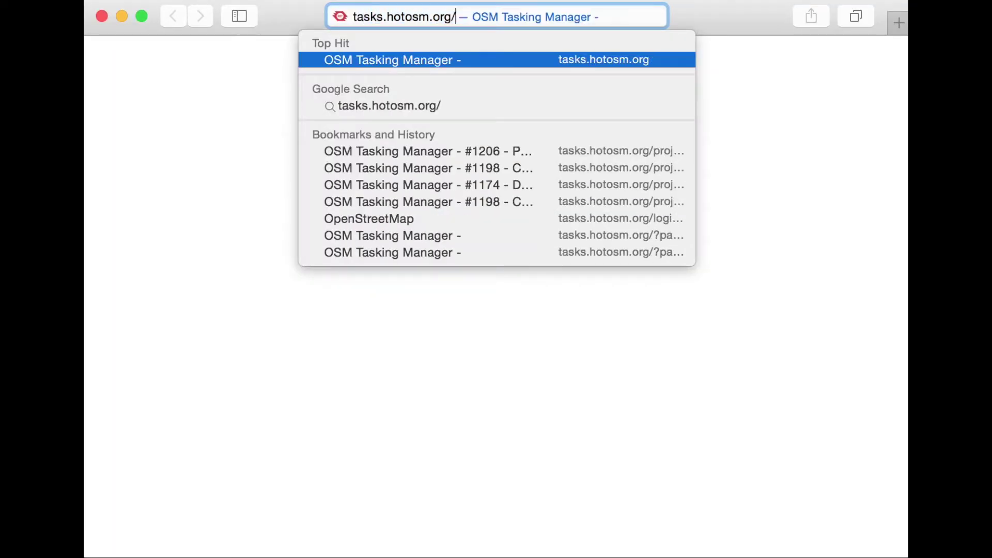
key("Return")
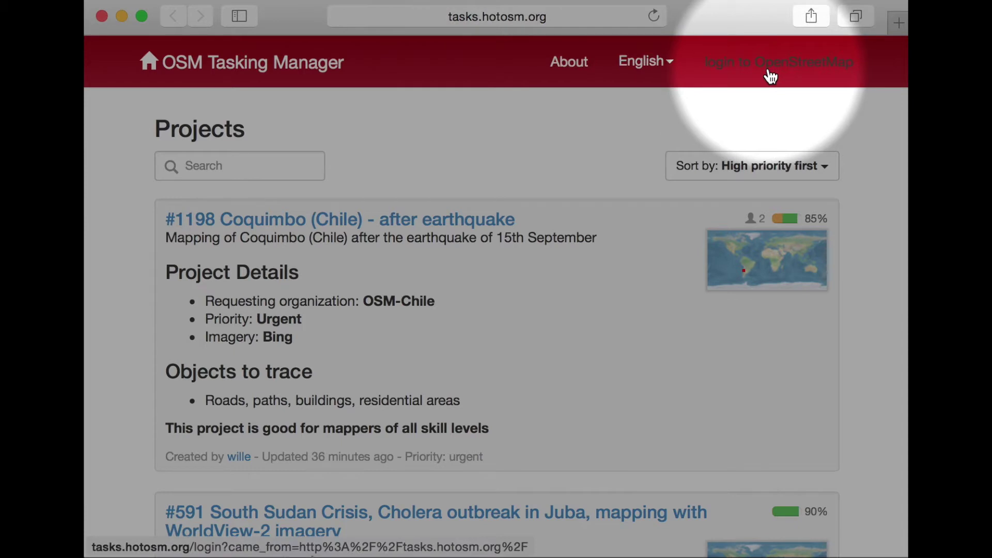
left_click(768, 69)
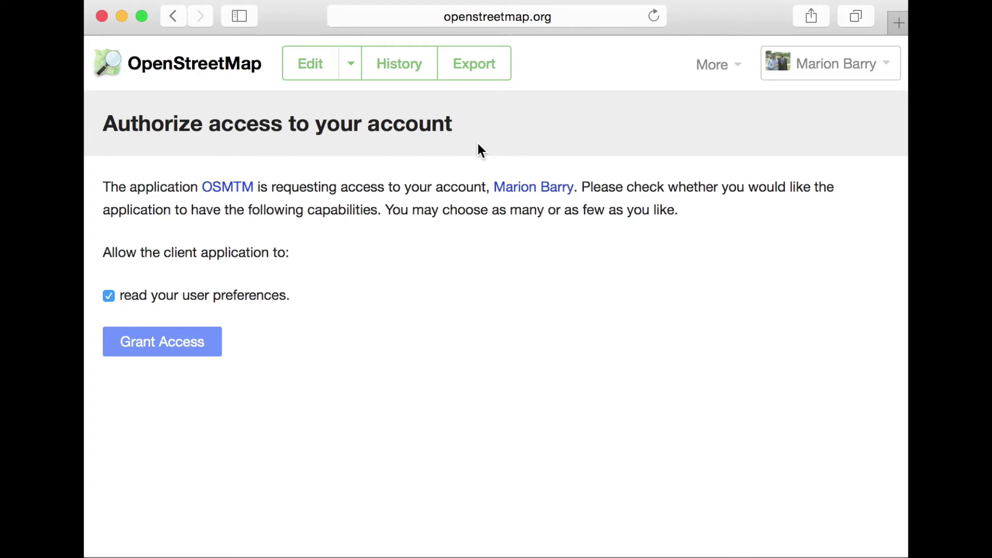
- Grant the tasking manager account access and open project #1206 Peace Corps Mozambique -- Morrumbala
left_click(162, 343)
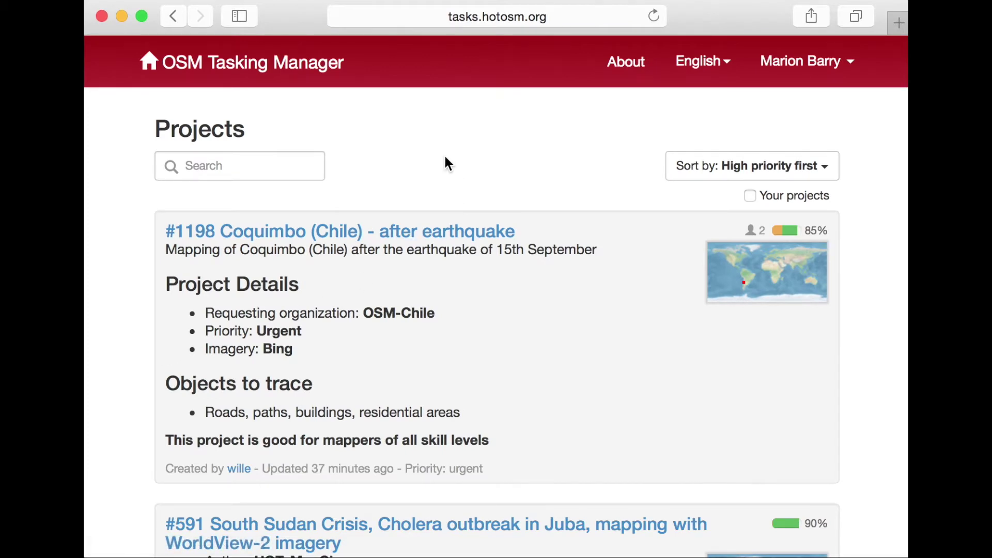
scroll(412, 248, "down", 13)
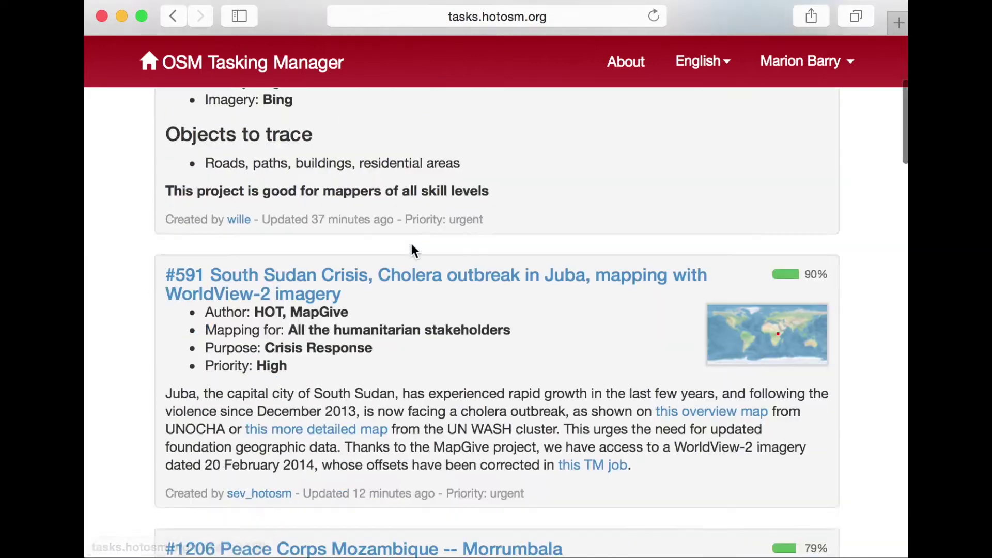
scroll(411, 250, "down", 3)
scroll(411, 250, "up", 4)
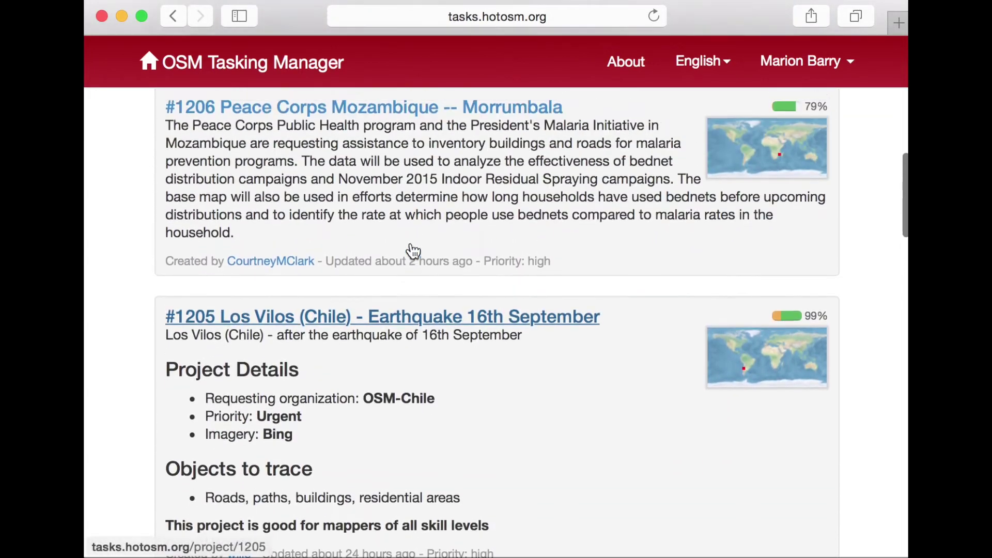
left_click(387, 212)
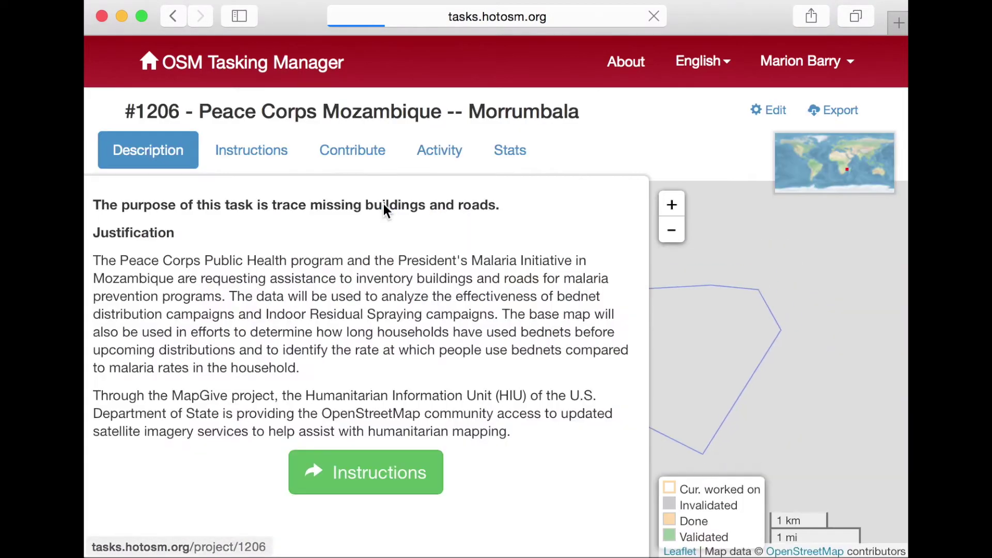
left_click_drag(724, 257, 793, 256)
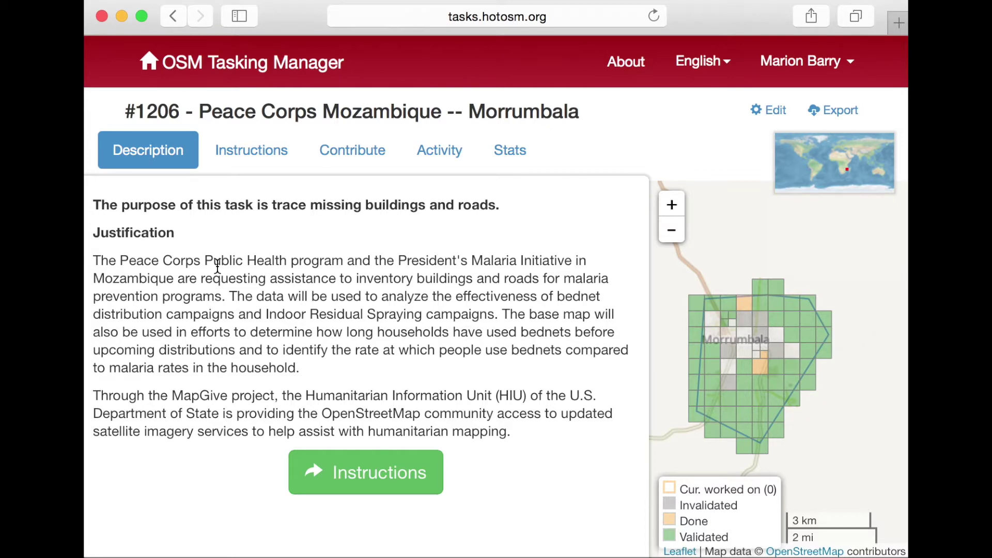
- Read project #1206's instructions: changeset comment, imagery source, and building and road tagging
left_click(248, 158)
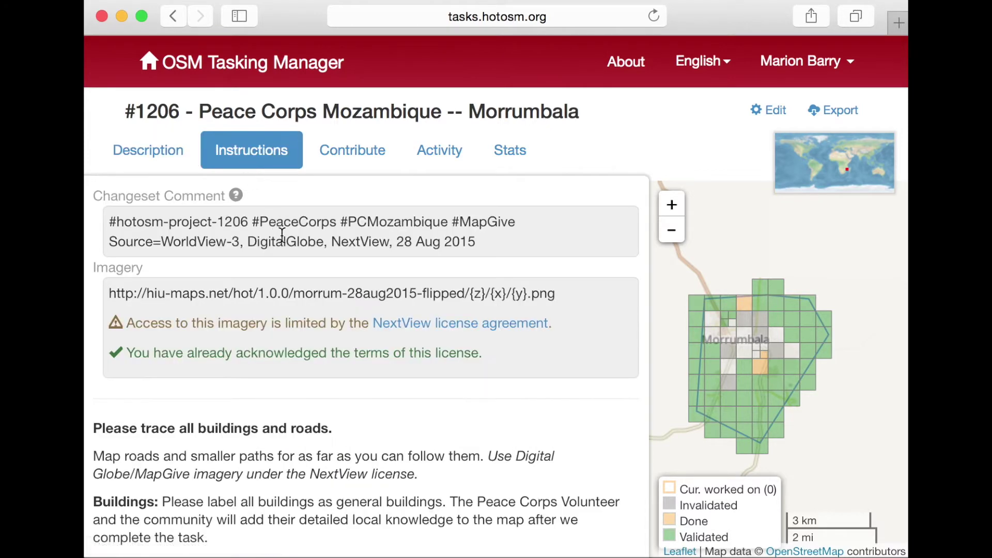
scroll(293, 273, "down", 5)
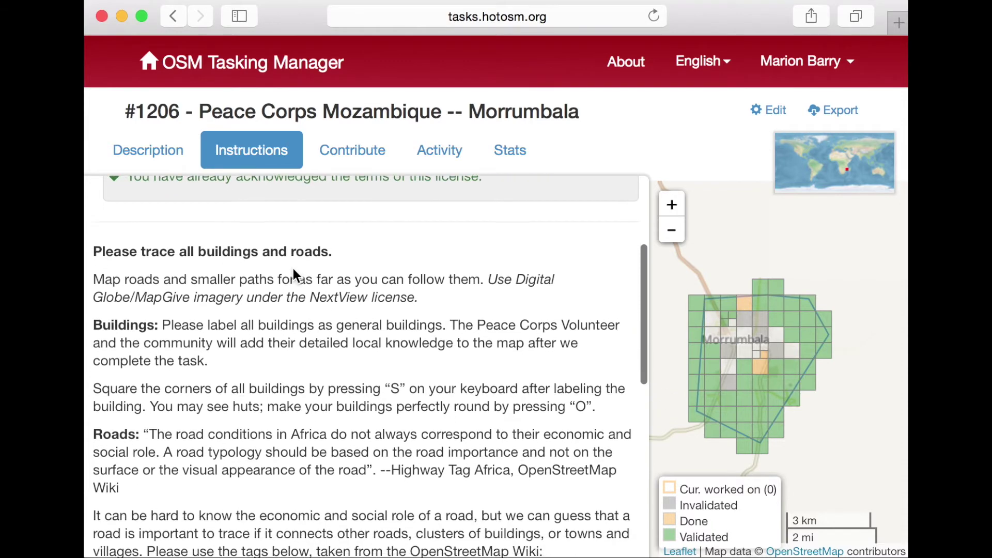
scroll(293, 268, "down", 8)
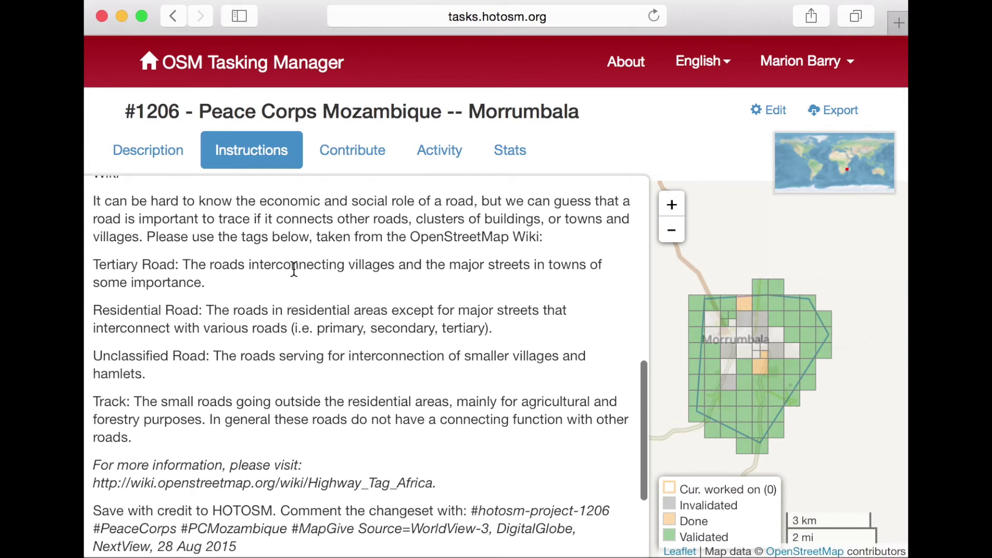
scroll(293, 268, "down", 3)
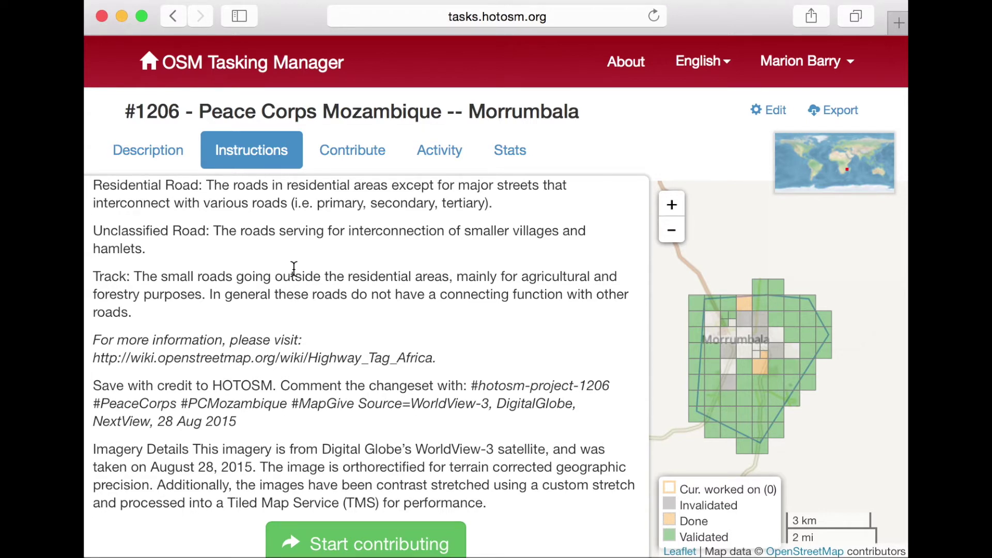
- Review project #1206's Activity and Stats, then return to the projects list
left_click(455, 152)
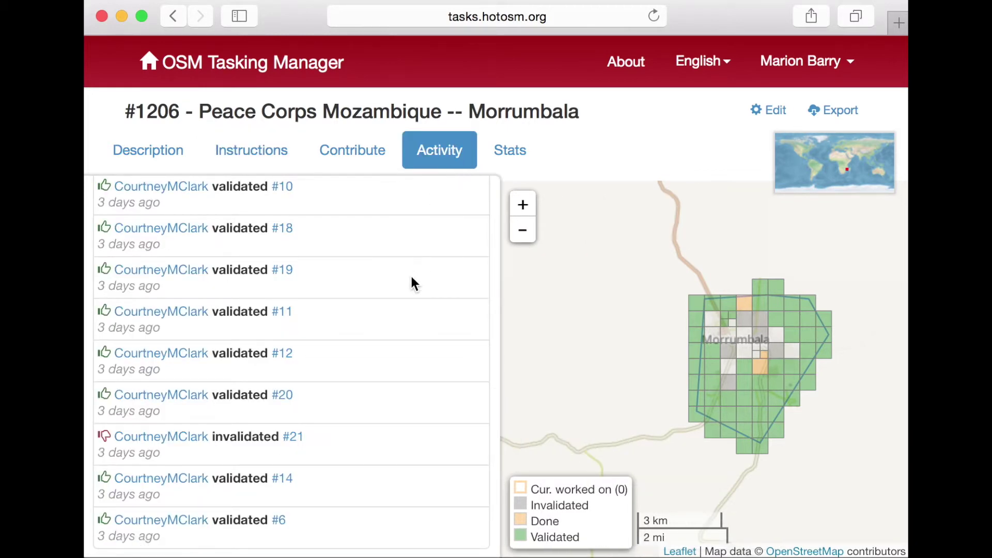
left_click(509, 158)
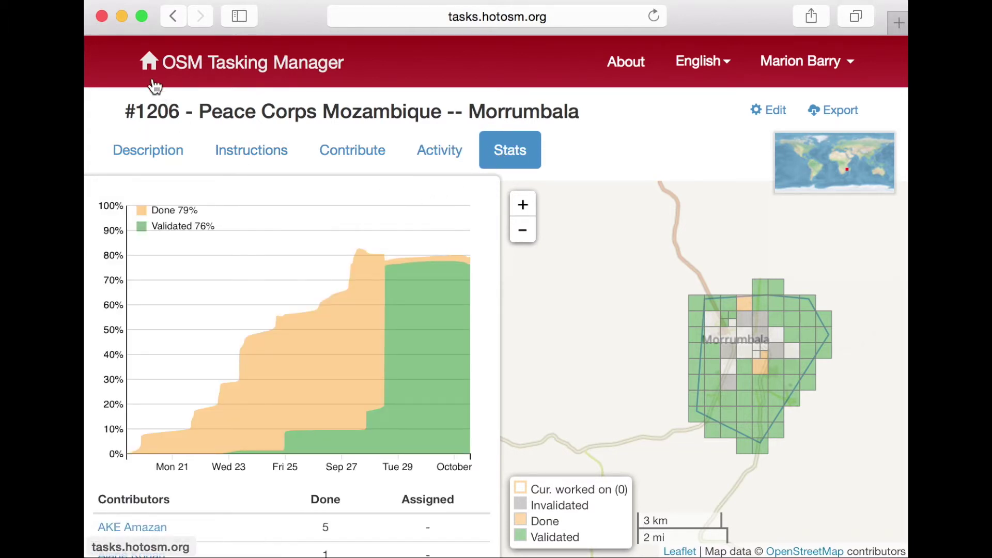
left_click(152, 63)
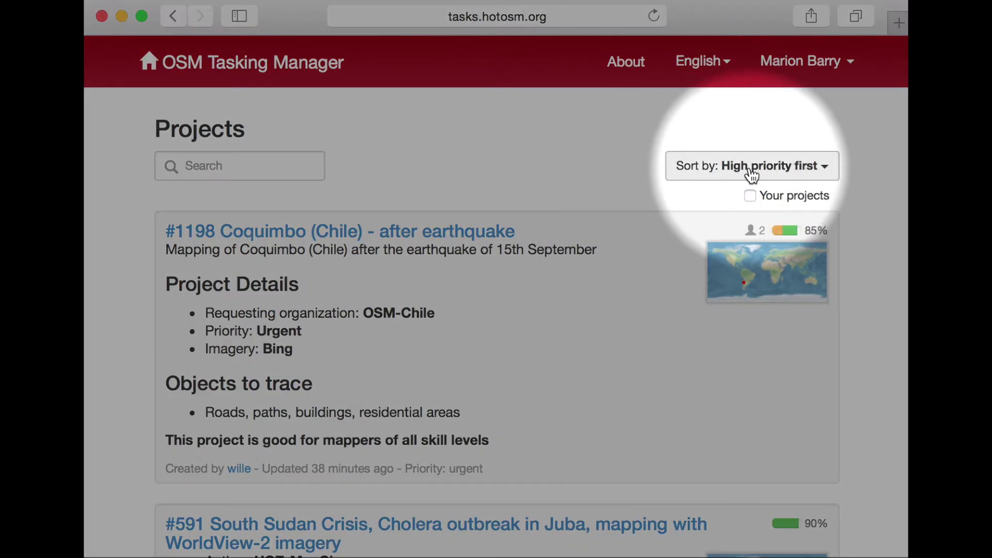
- Reopen project #1206 from the list and view its mapping instructions
scroll(514, 230, "down", 15)
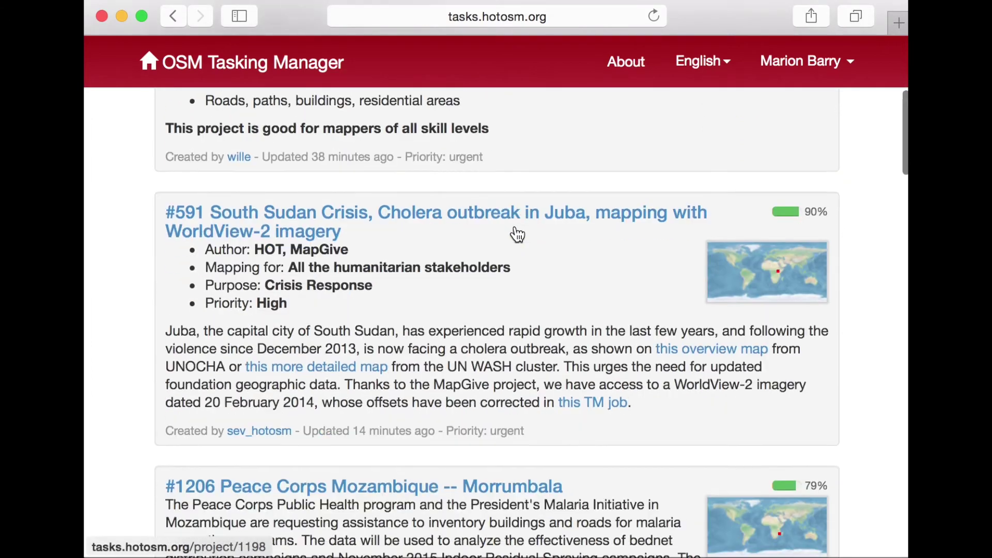
scroll(511, 225, "up", 2)
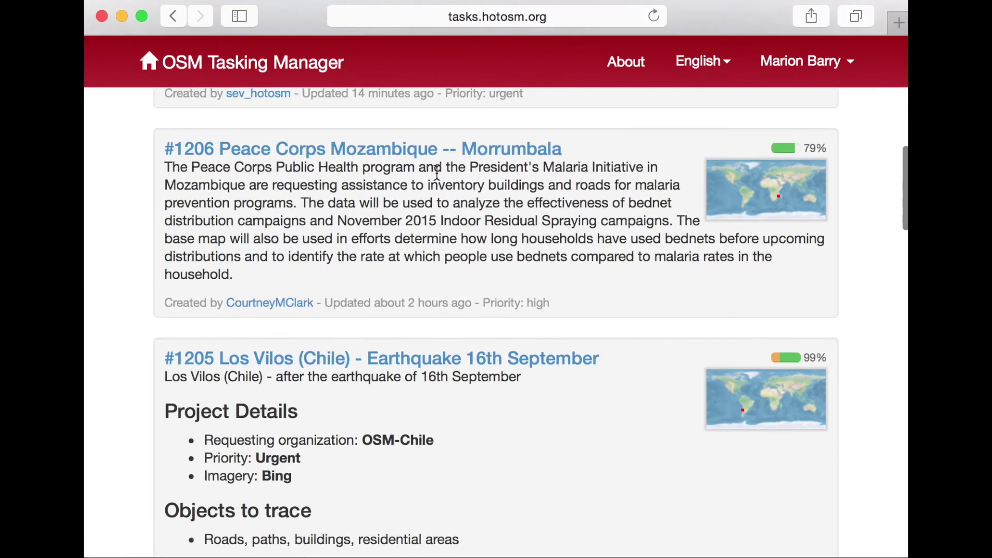
left_click(414, 151)
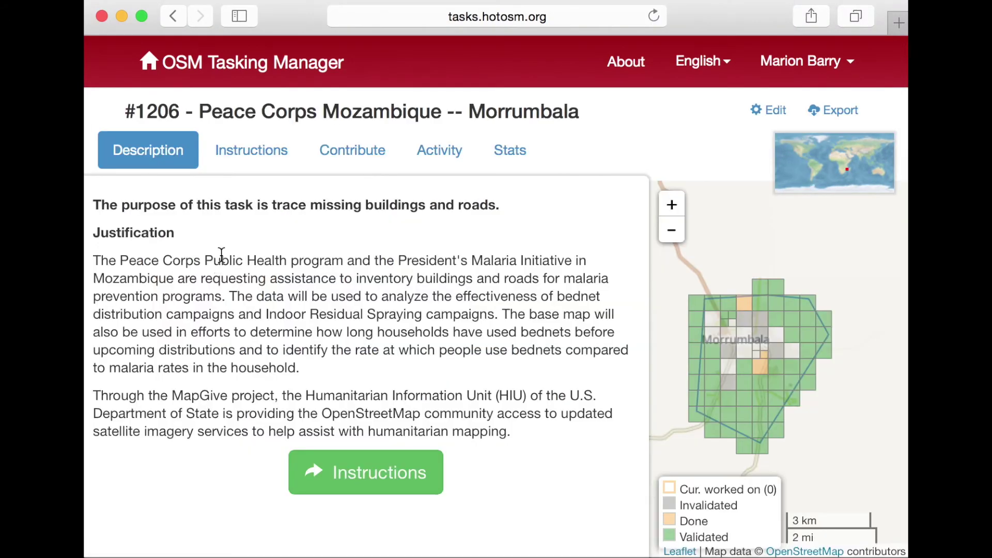
left_click(243, 161)
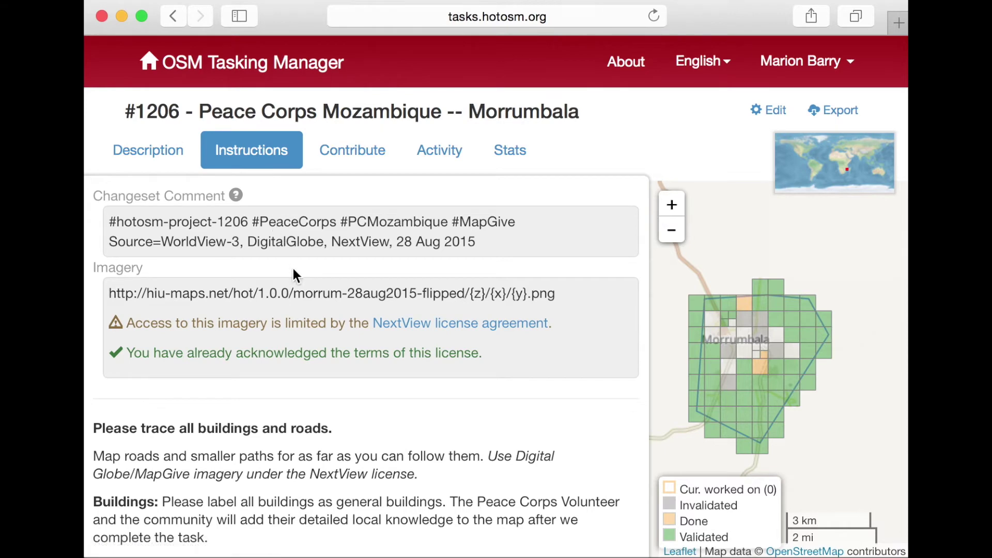
- Zoom the task map in twice to show individual grid cells around Morrumbala
scroll(293, 271, "down", 5)
scroll(293, 274, "down", 5)
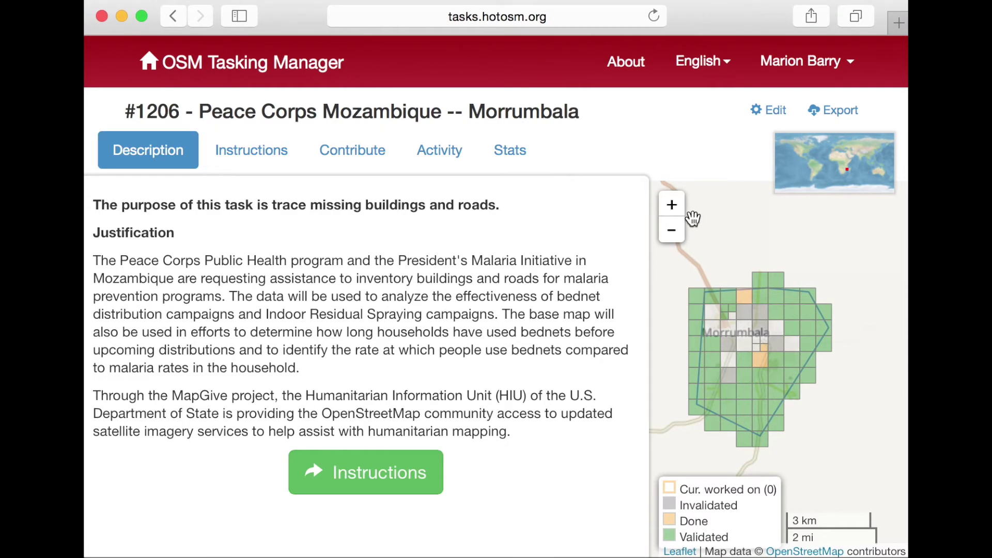
left_click(672, 206)
left_click(672, 207)
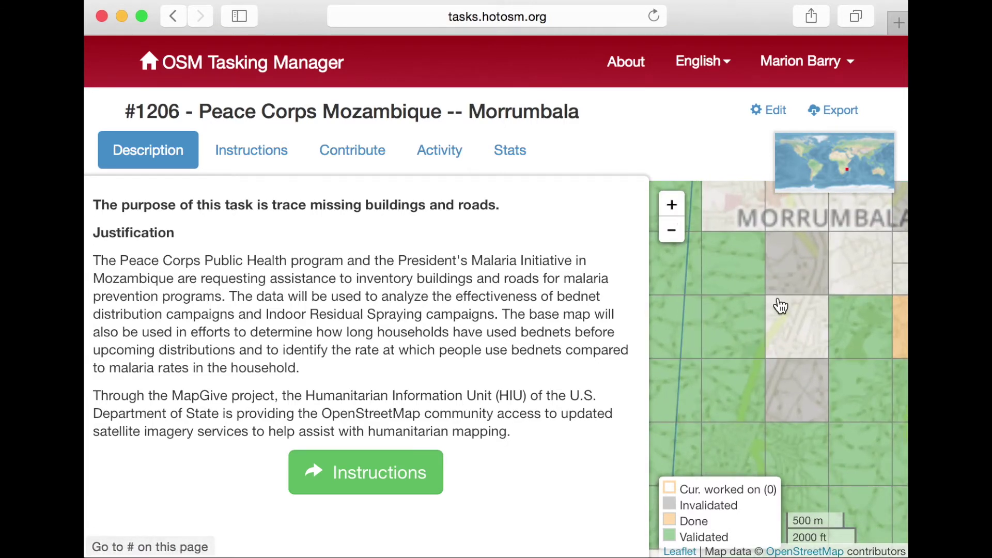
- Select Task #22, lock it for mapping, and open it in the iD editor
left_click(794, 331)
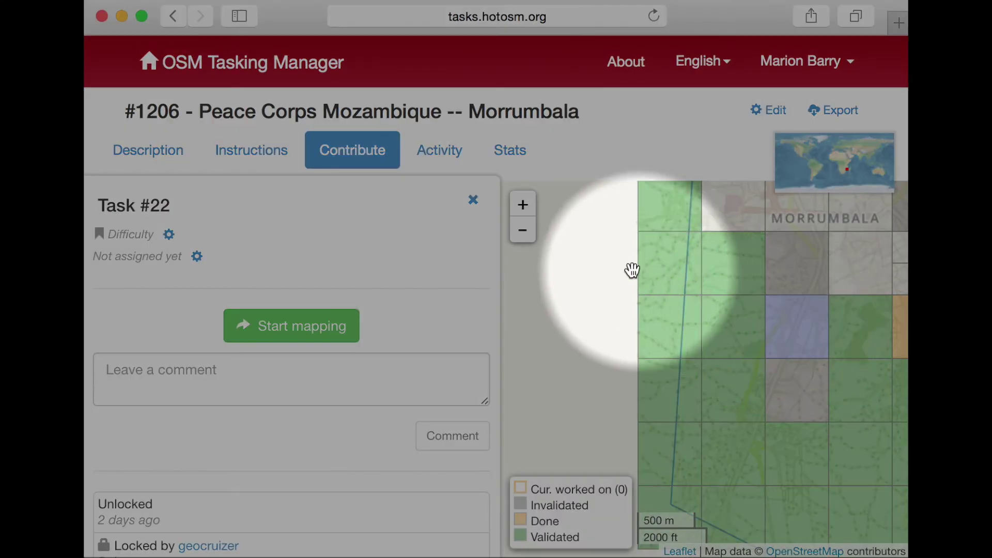
left_click(291, 331)
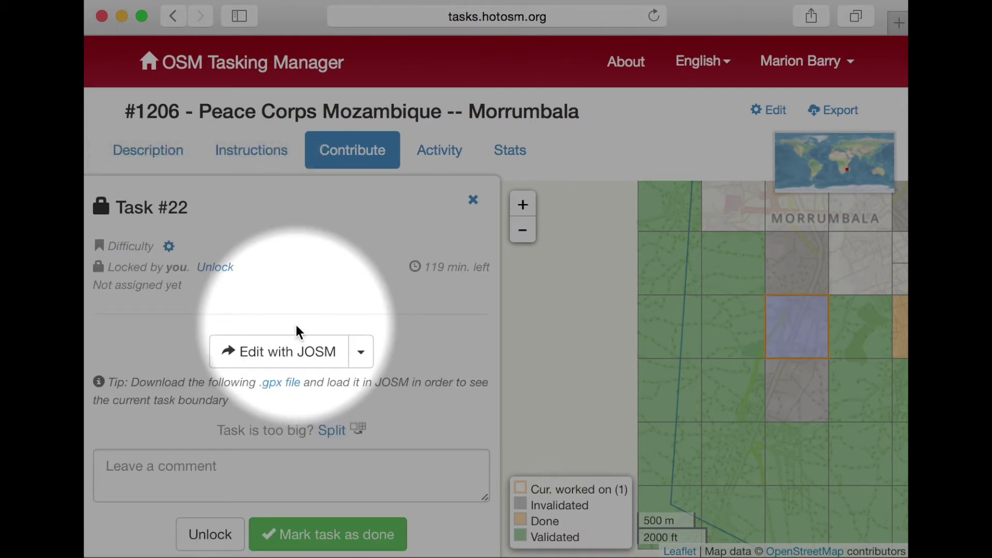
left_click(360, 353)
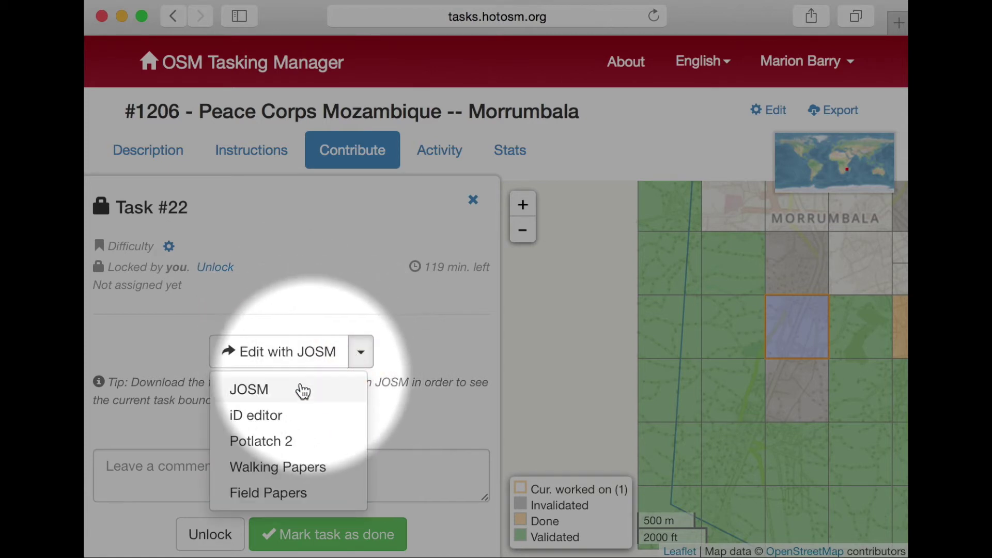
left_click(275, 417)
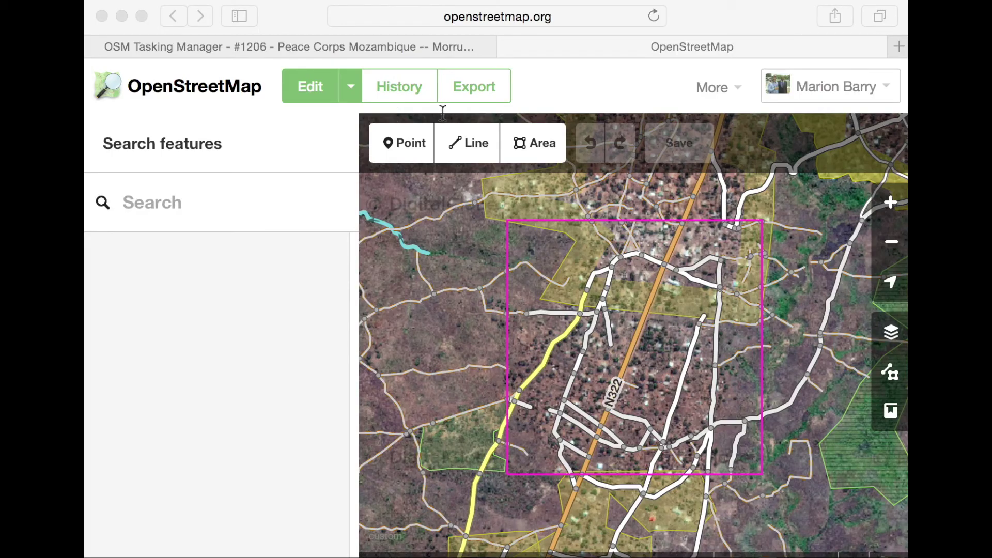
- Return from iD to the Tasking Manager tab with Task #22 locked
left_click(296, 49)
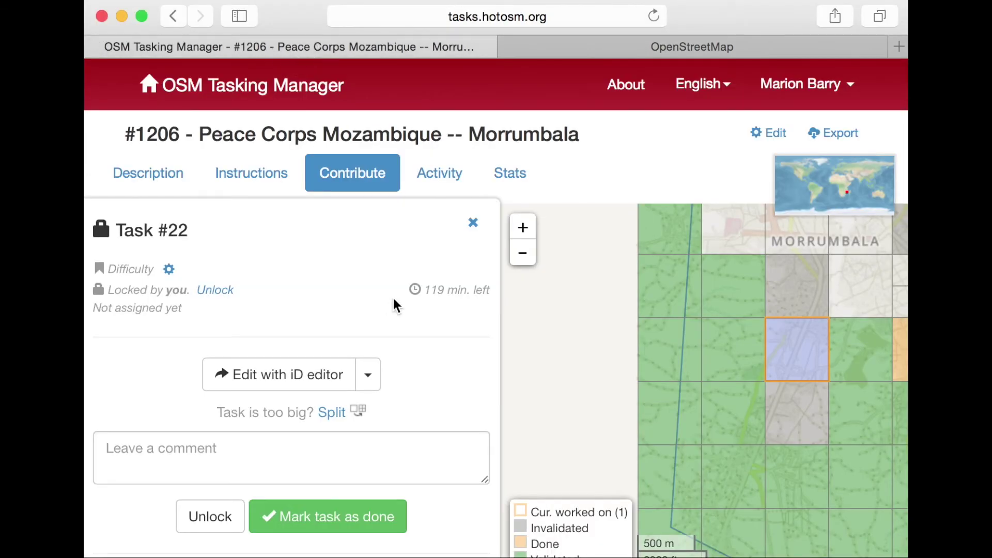
- Enter 'square' into Task #22's completion comment box
scroll(394, 304, "down", 1)
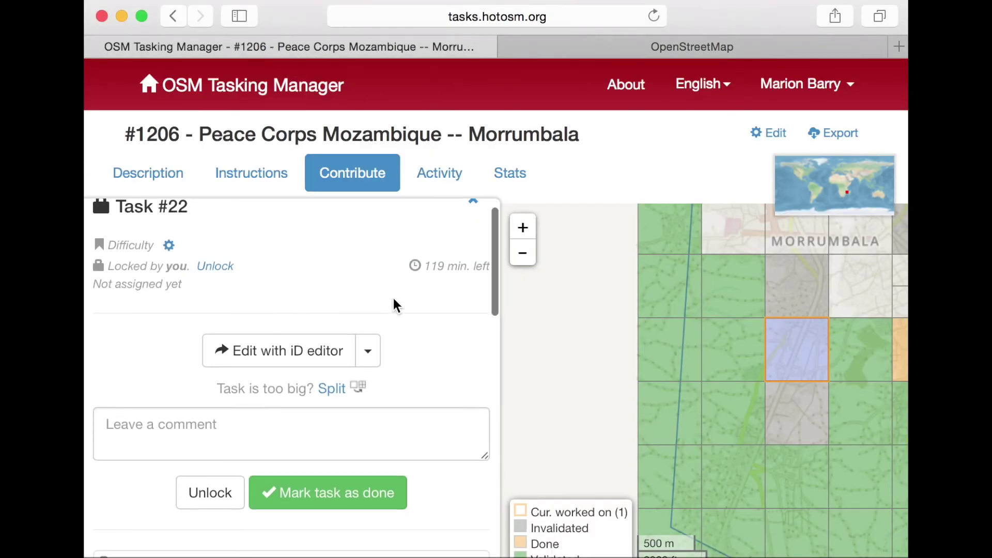
type("square")
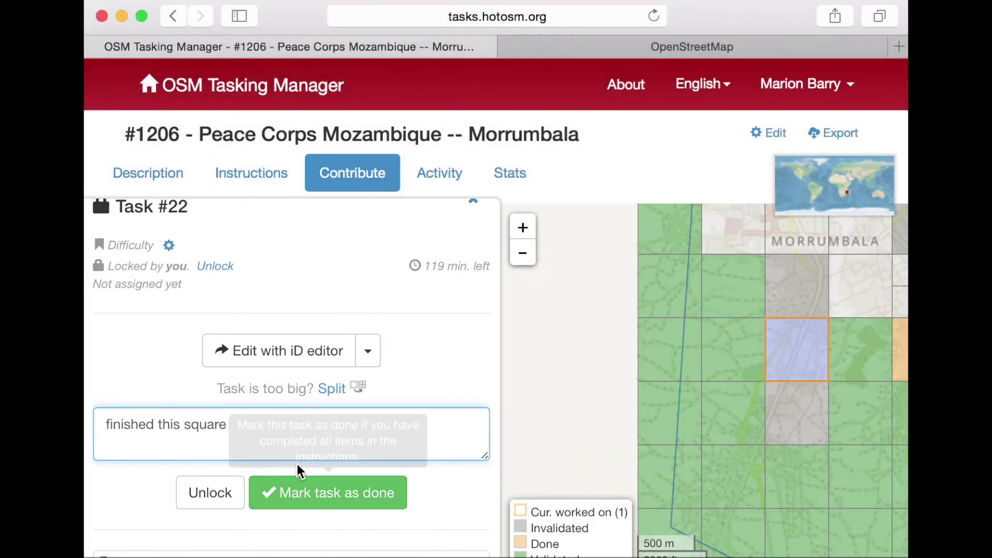
left_click(254, 429)
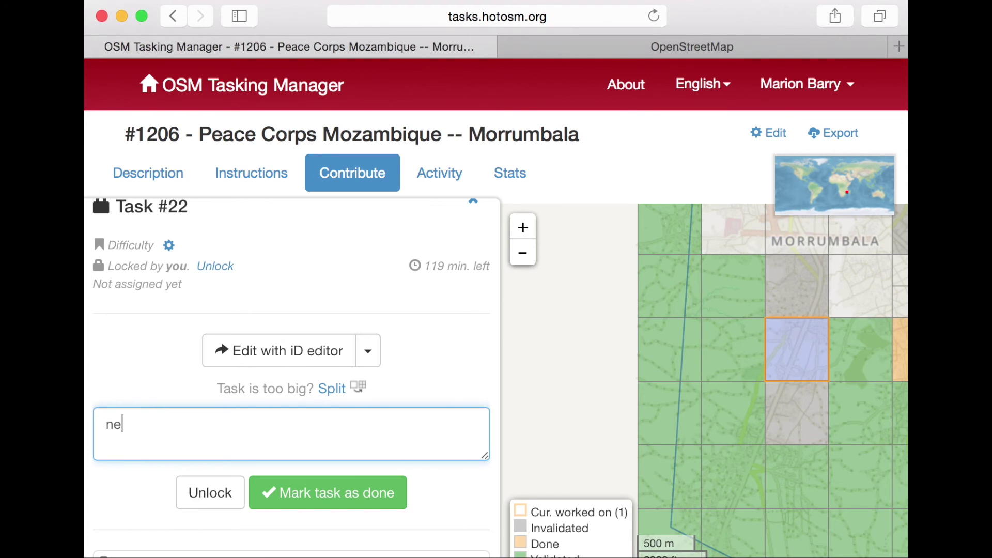